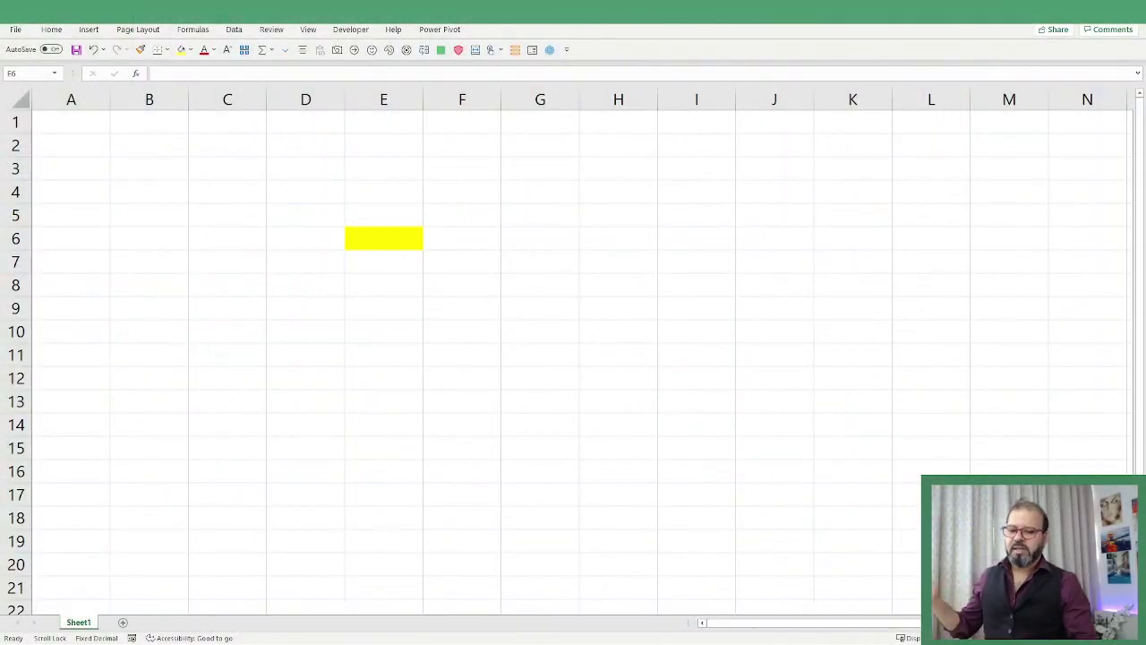
Step: Select cell E6, then find and launch On-Screen Keyboard through a Windows search for 'screen'
left_click(354, 235)
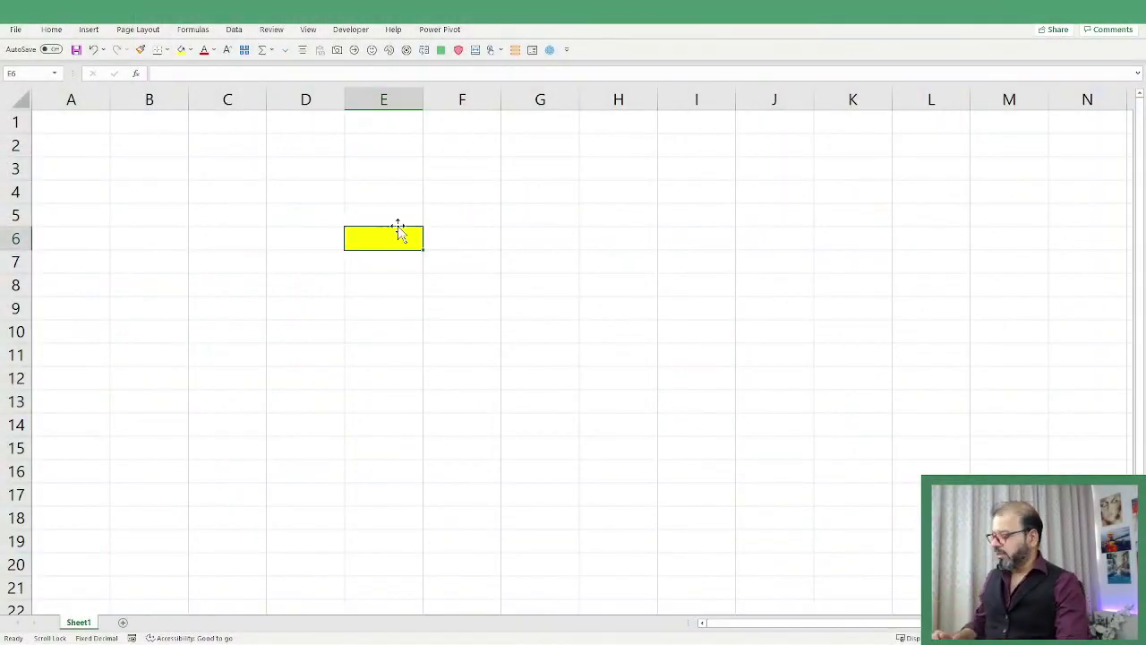
scroll(398, 226, "right", 1)
scroll(397, 225, "down", 2)
scroll(397, 226, "right", 2)
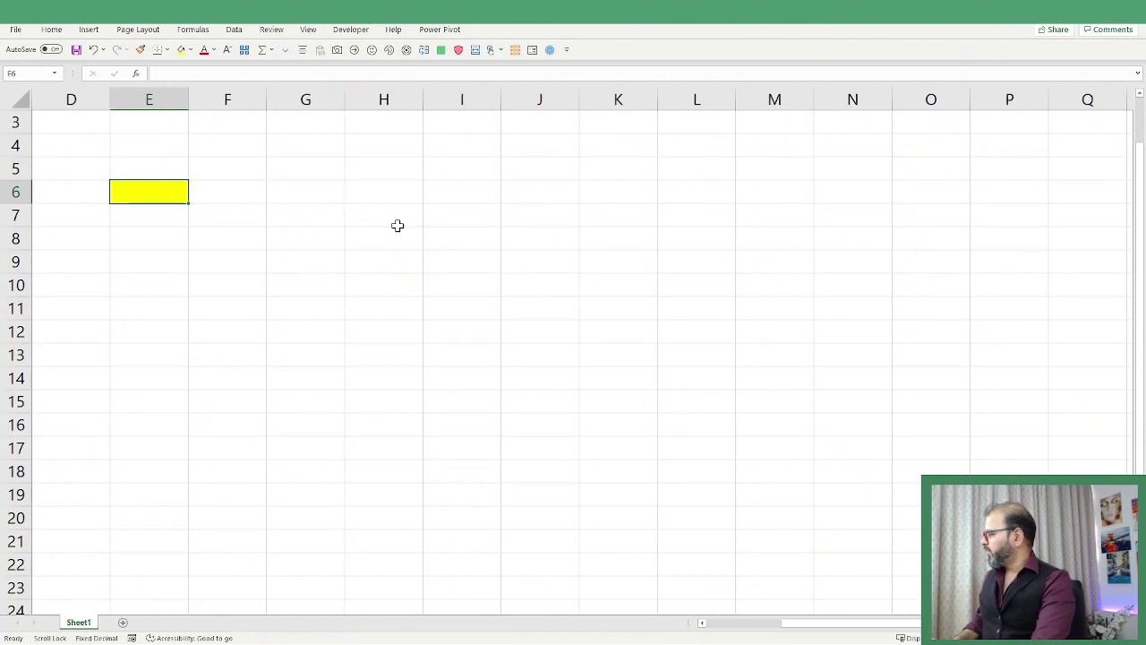
scroll(398, 226, "left", 1)
scroll(397, 225, "left", 2)
scroll(398, 226, "down", 1)
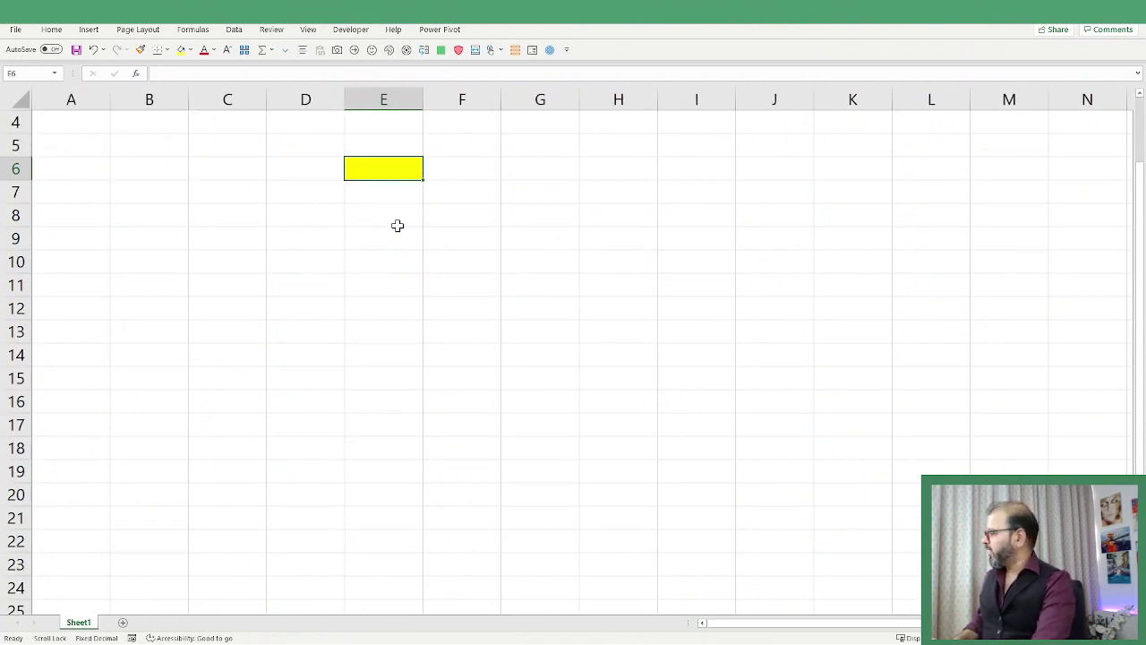
scroll(397, 226, "down", 2)
scroll(398, 226, "up", 3)
scroll(398, 226, "up", 1)
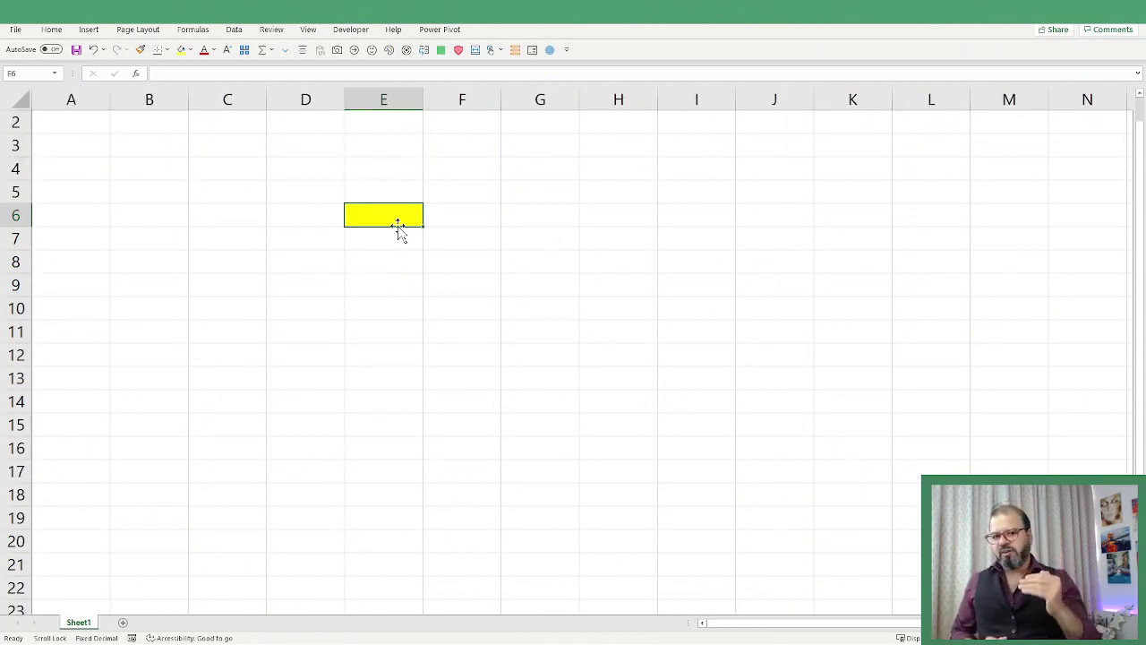
scroll(397, 226, "down", 1)
scroll(397, 225, "down", 2)
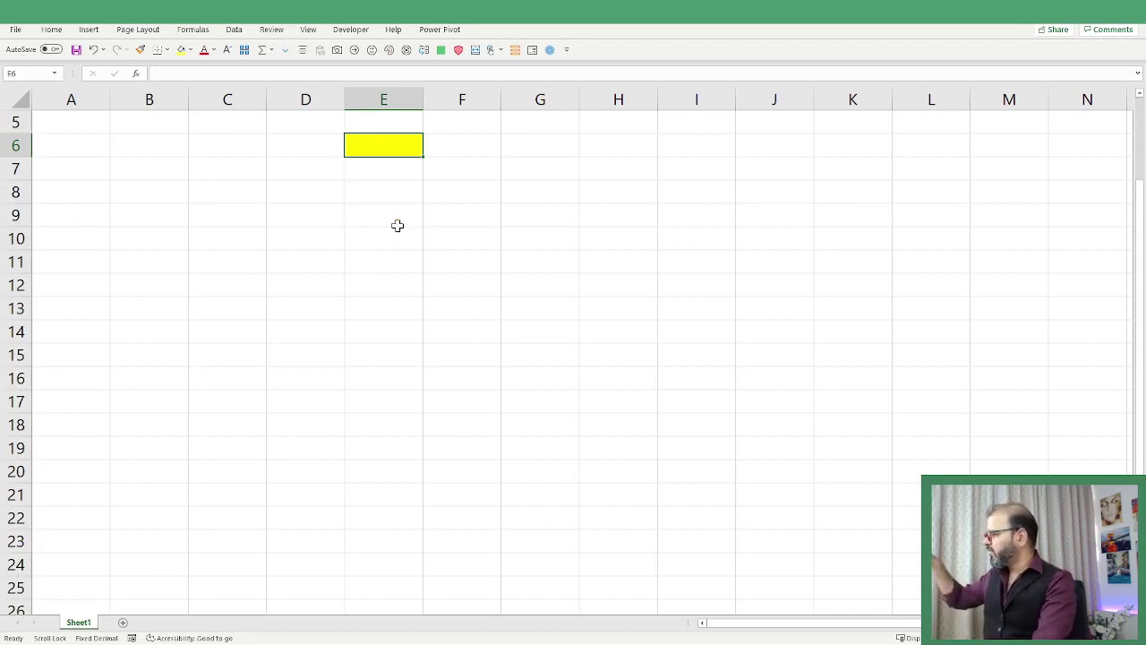
scroll(398, 225, "right", 2)
scroll(398, 226, "down", 4)
scroll(398, 226, "up", 2)
scroll(397, 225, "up", 2)
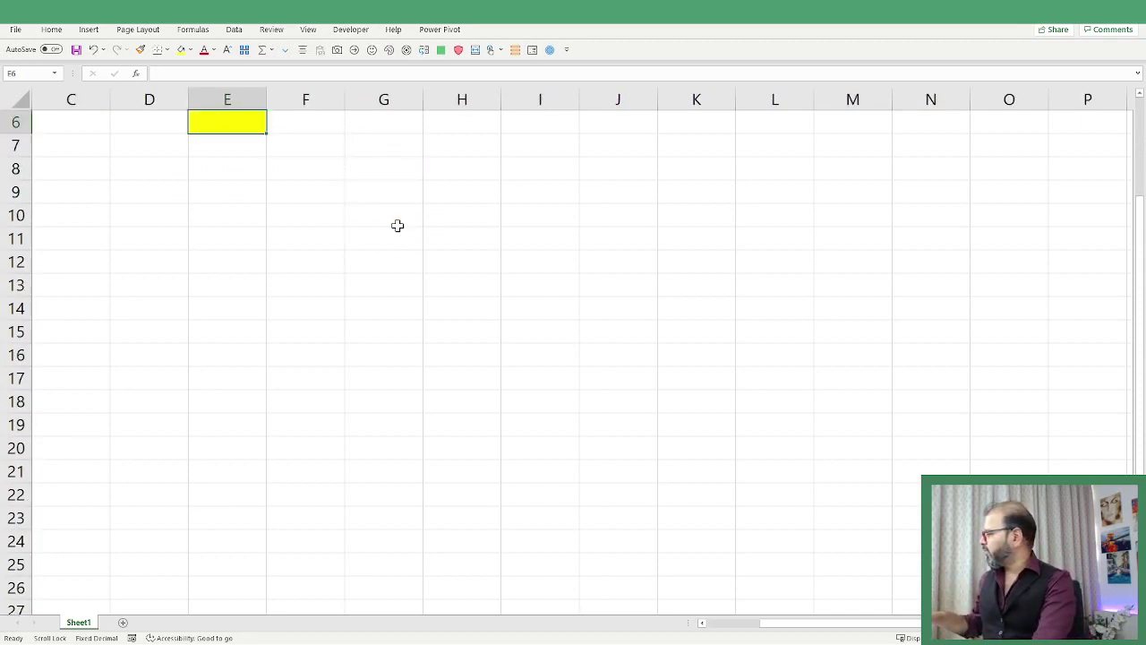
scroll(397, 226, "up", 4)
scroll(398, 225, "left", 1)
scroll(398, 226, "left", 1)
scroll(398, 226, "right", 1)
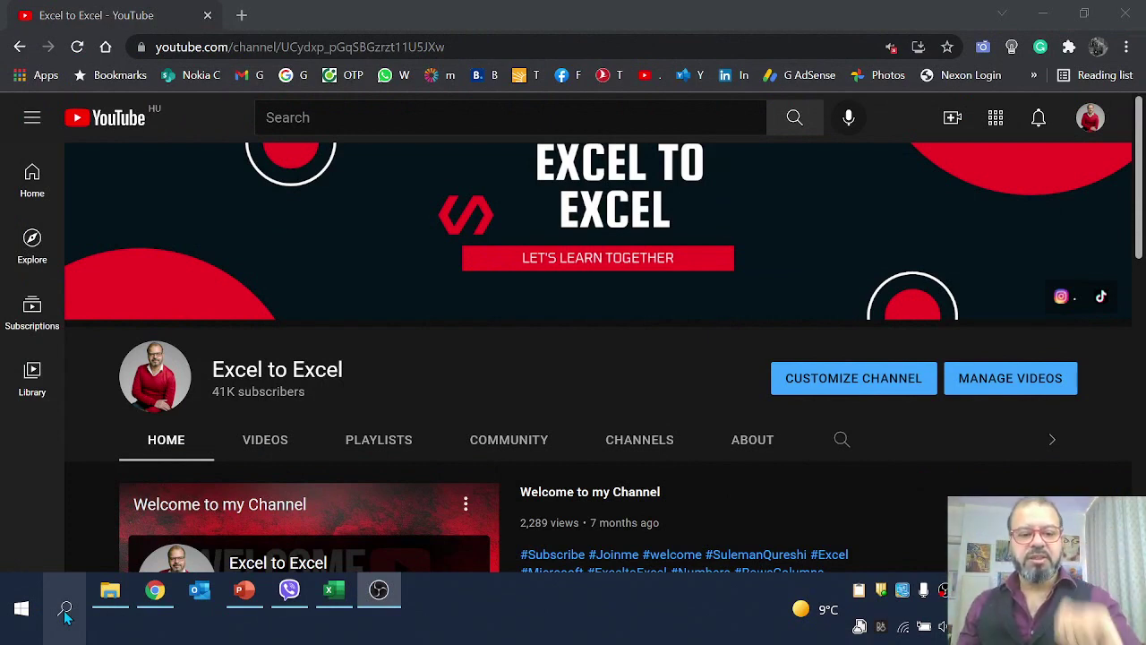
left_click(65, 609)
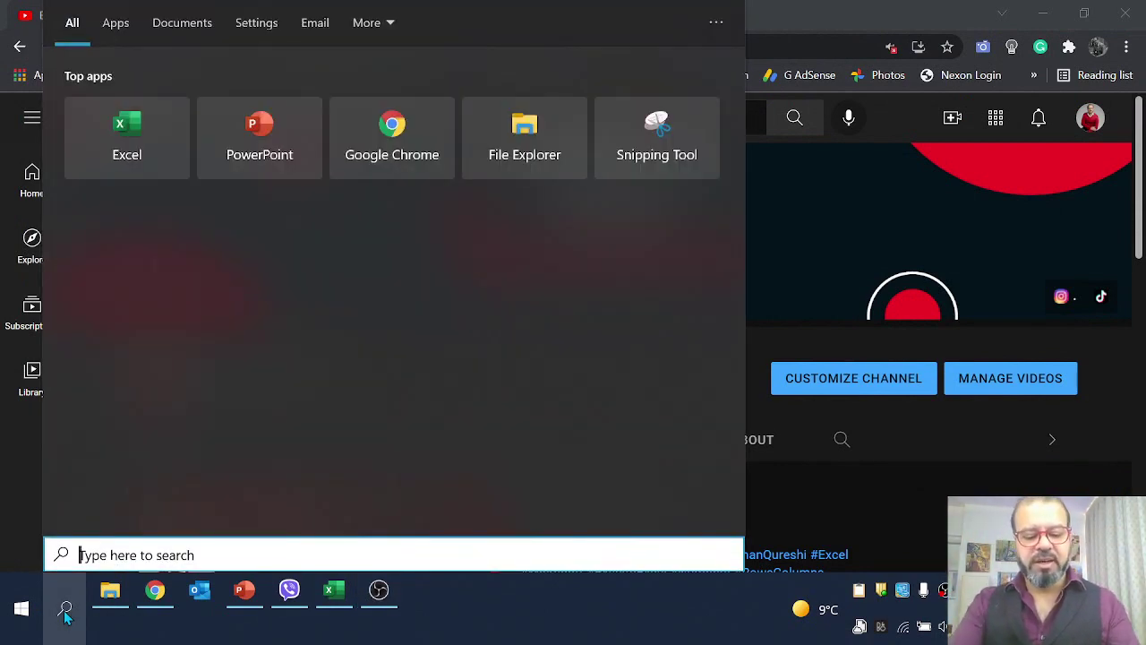
type("screen")
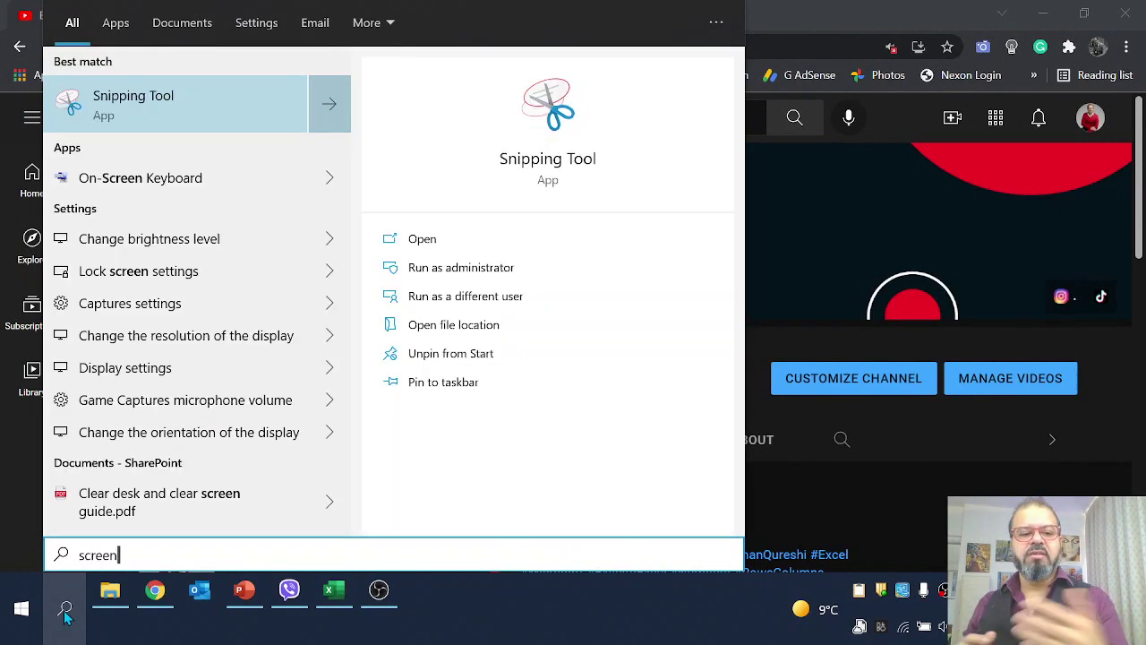
left_click(175, 186)
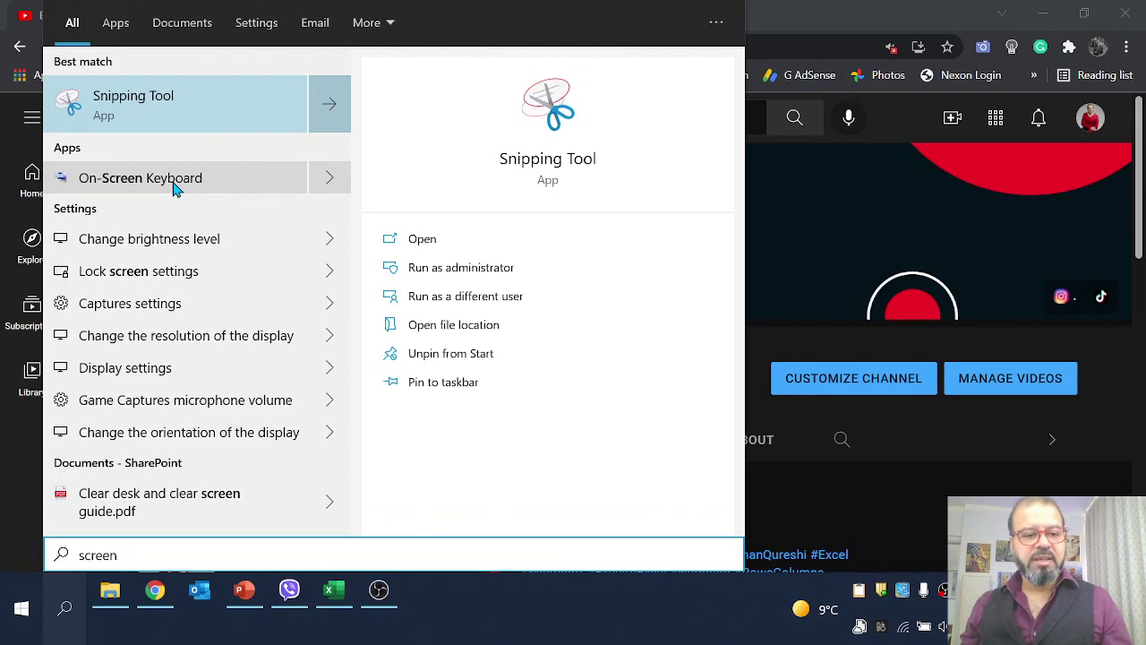
left_click(176, 186)
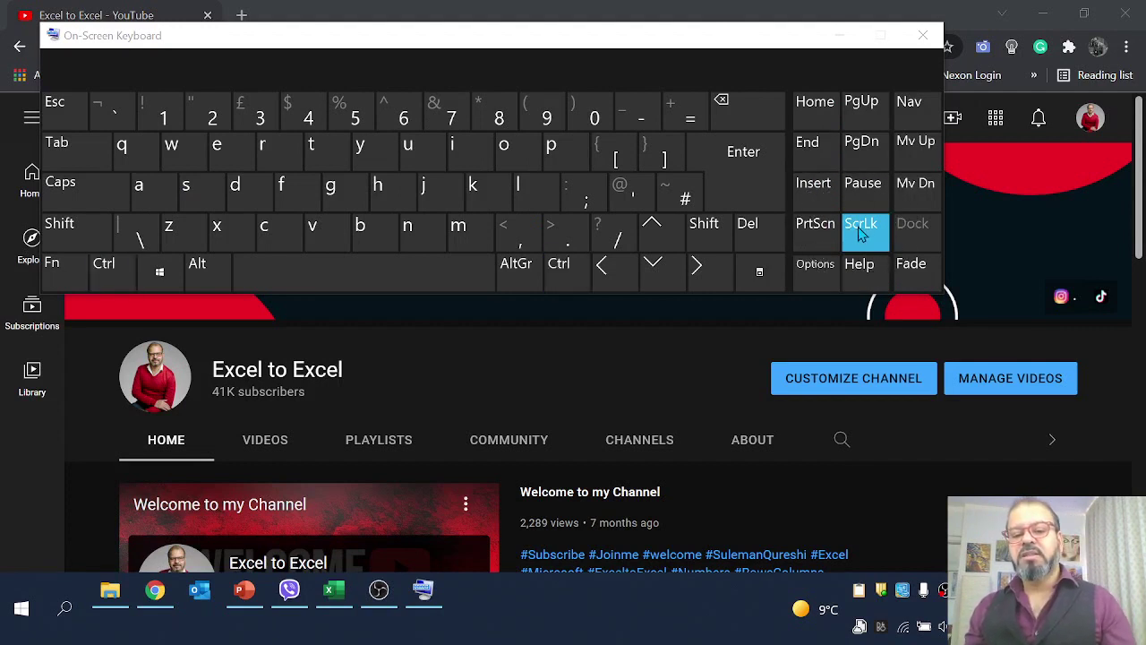
Step: Close the On-Screen Keyboard window once Scroll Lock is toggled off
left_click(923, 35)
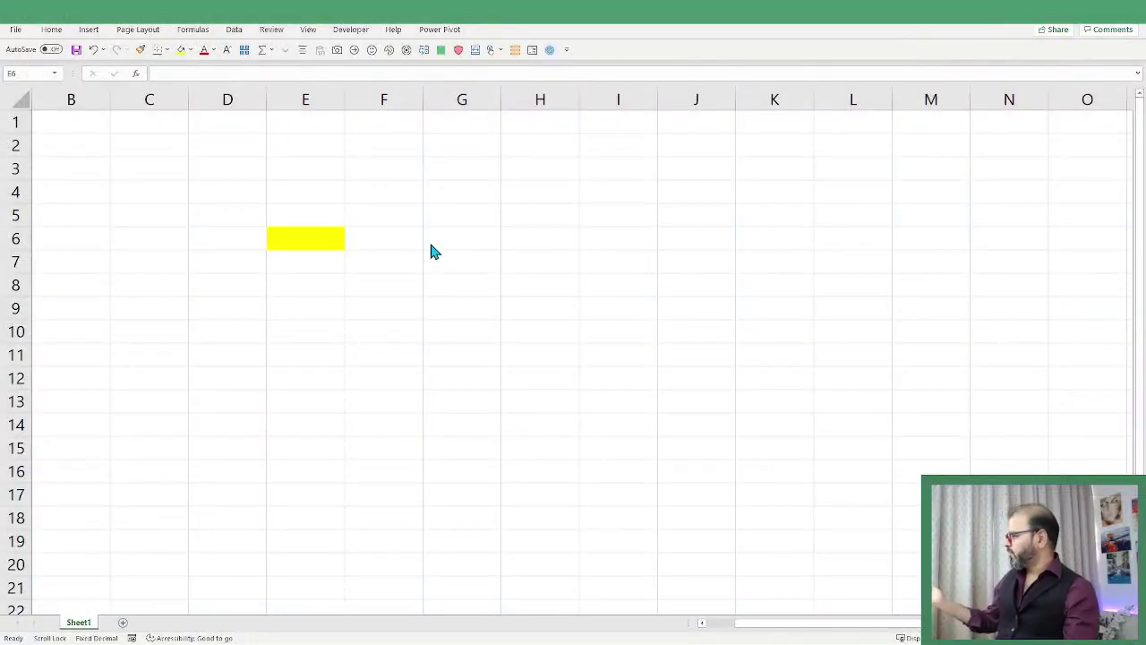
Step: Move the active cell around with the arrow keys via H8 and E6, ending on E7
key("Down")
key("Down")
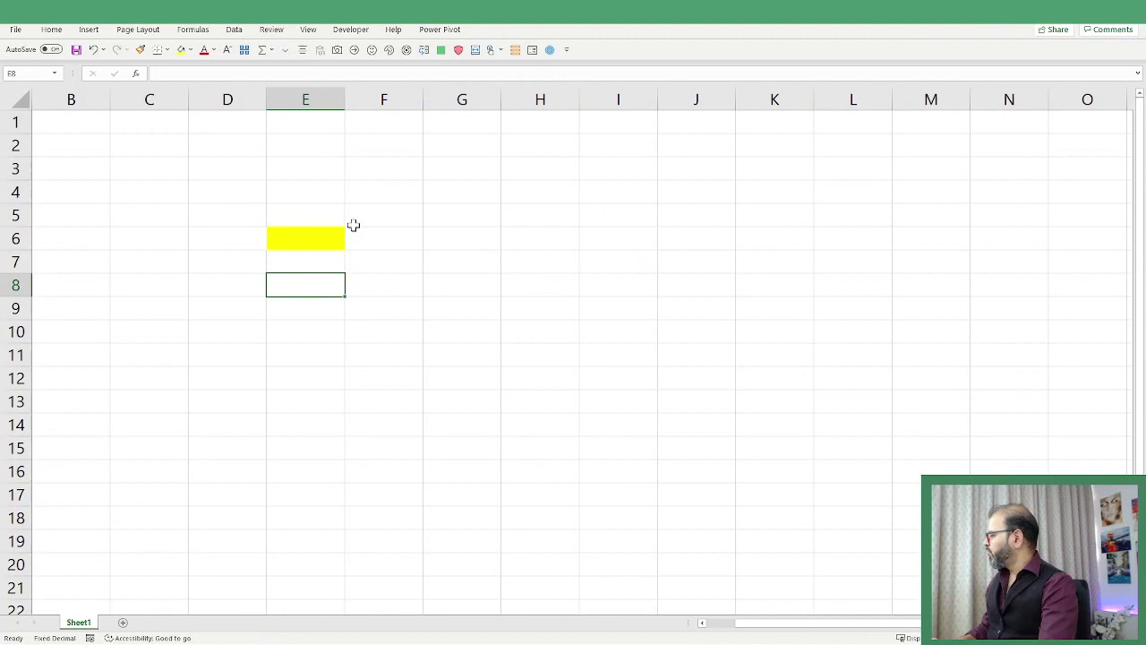
key("Down")
key("Down")
key("Down")
key("Right")
key("Up")
key("Up")
key("Up")
key("Right")
key("Right")
key("Down")
key("Down")
key("Down")
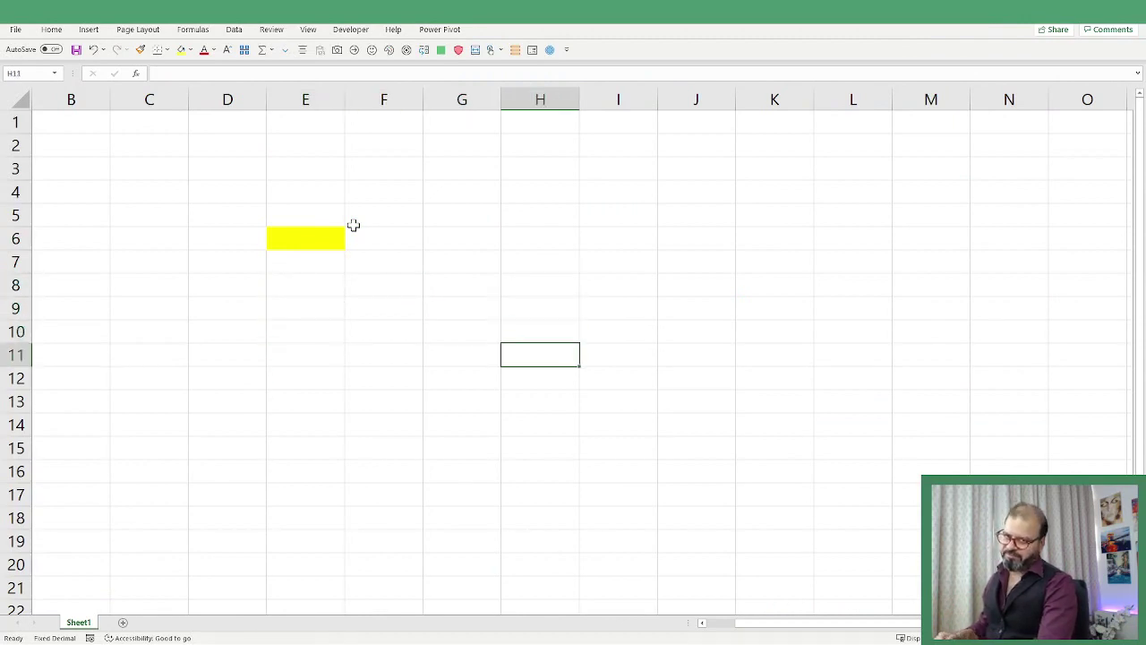
key("Up")
key("Up")
key("Up")
key("Up")
key("Up")
key("Left")
key("Left")
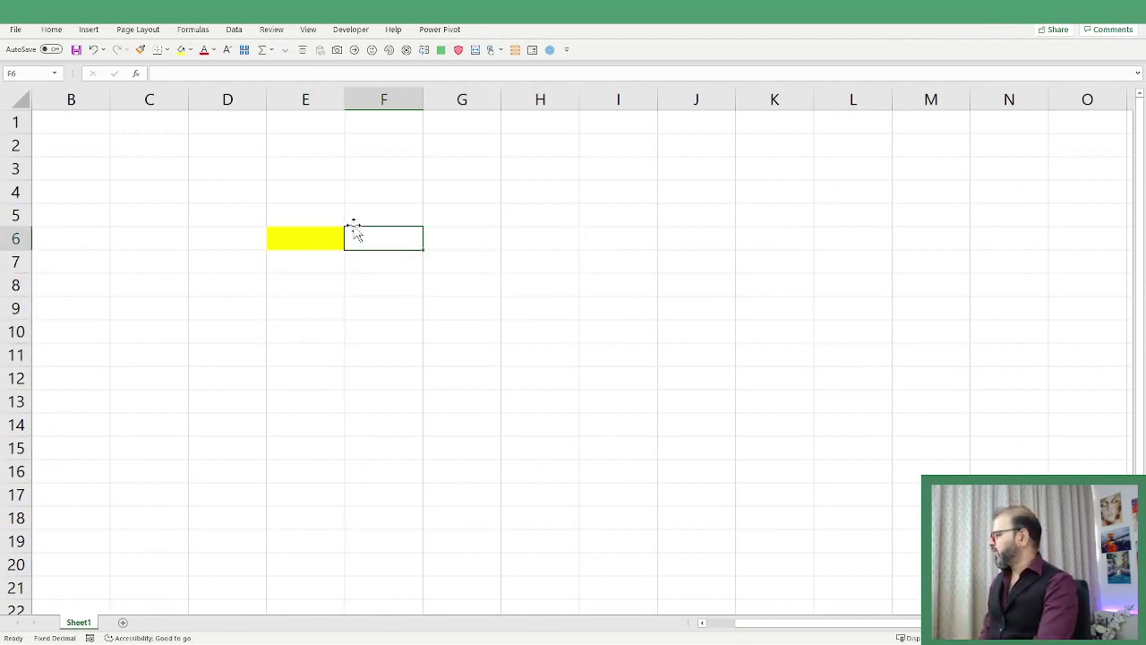
key("Left")
key("Left")
key("Left")
key("Right")
key("Down")
key("Down")
key("Down")
key("Right")
key("Up")
key("Up")
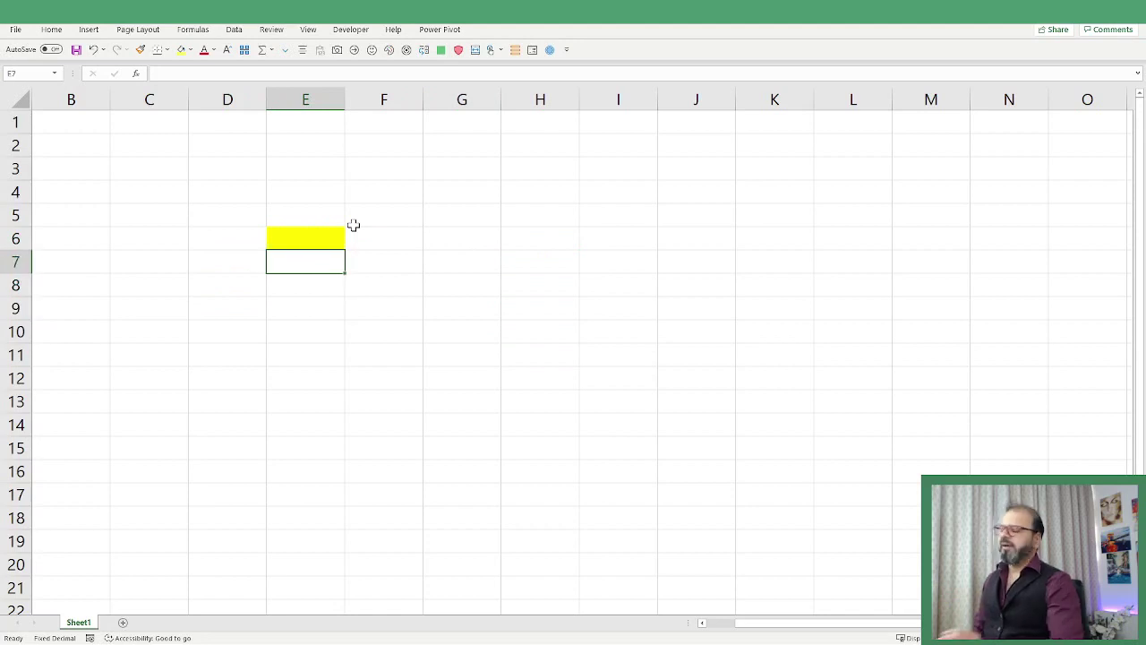